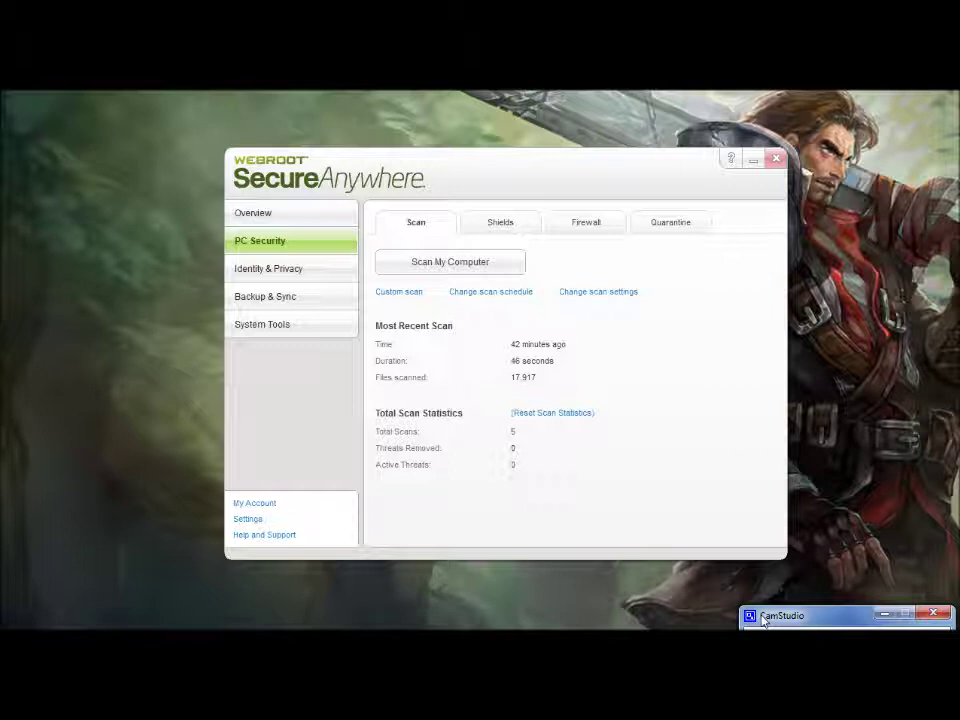
Examine the protection overview and the PC security pages for scans, shields, firewall and quarantine.
click(272, 208)
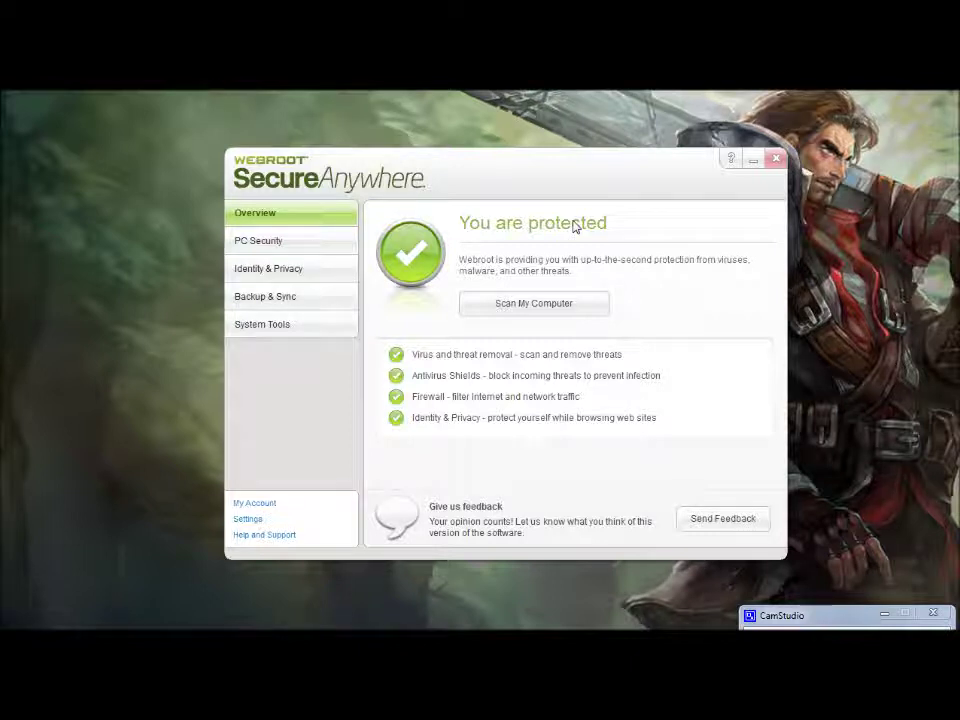
click(272, 249)
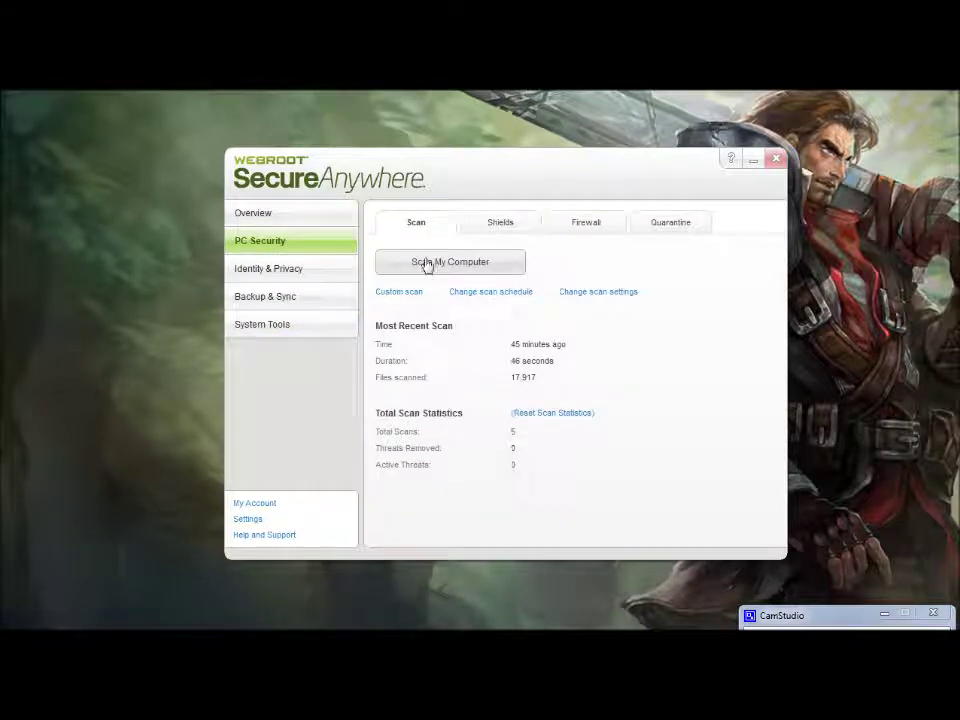
click(323, 218)
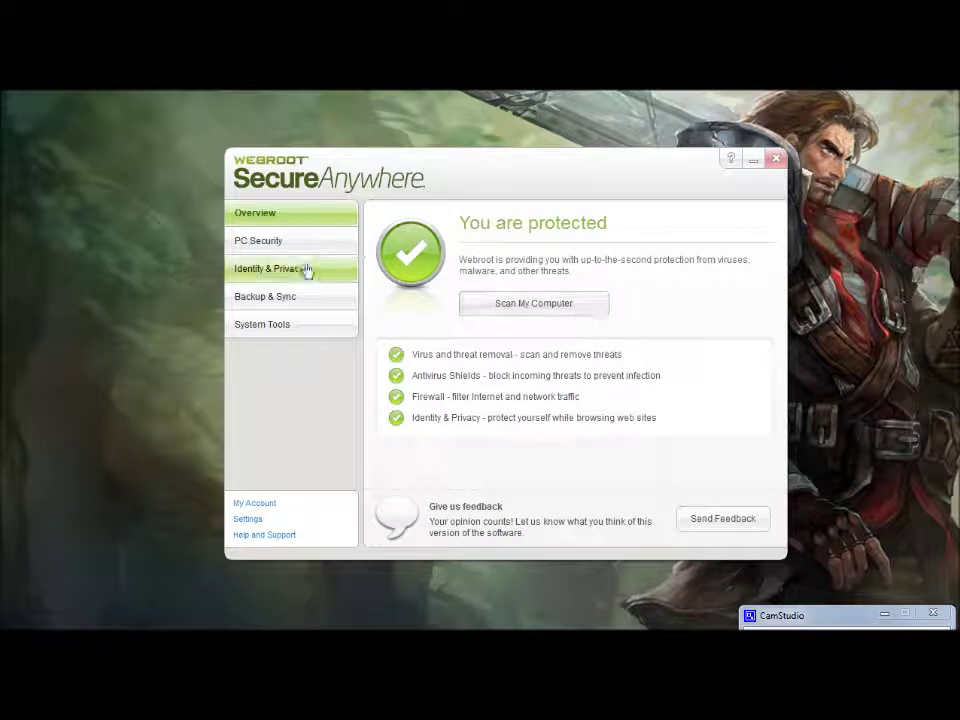
click(289, 242)
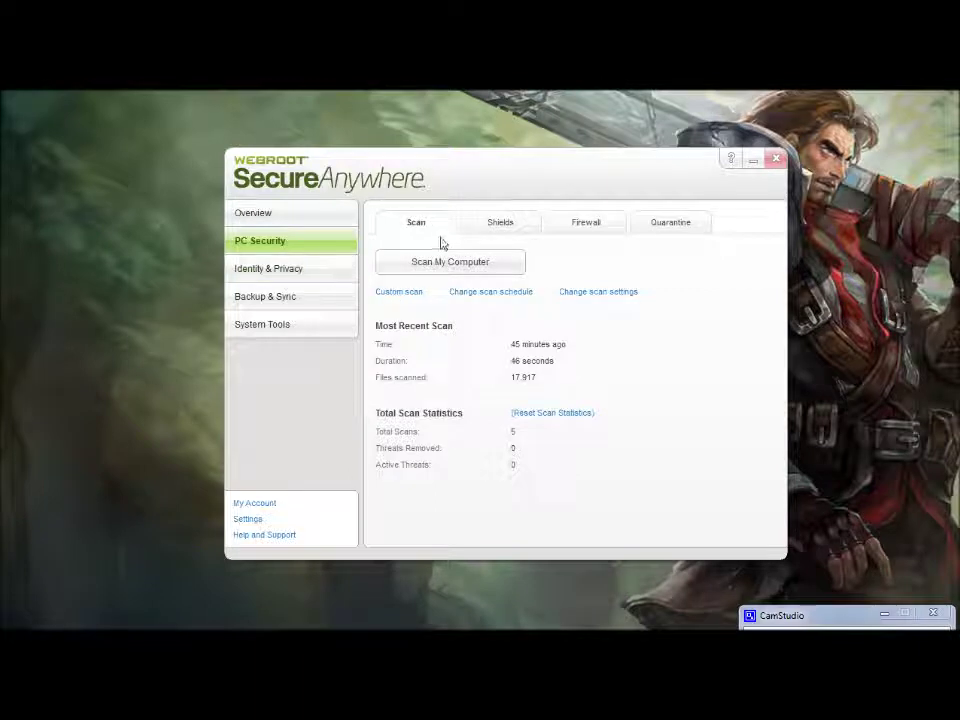
click(501, 228)
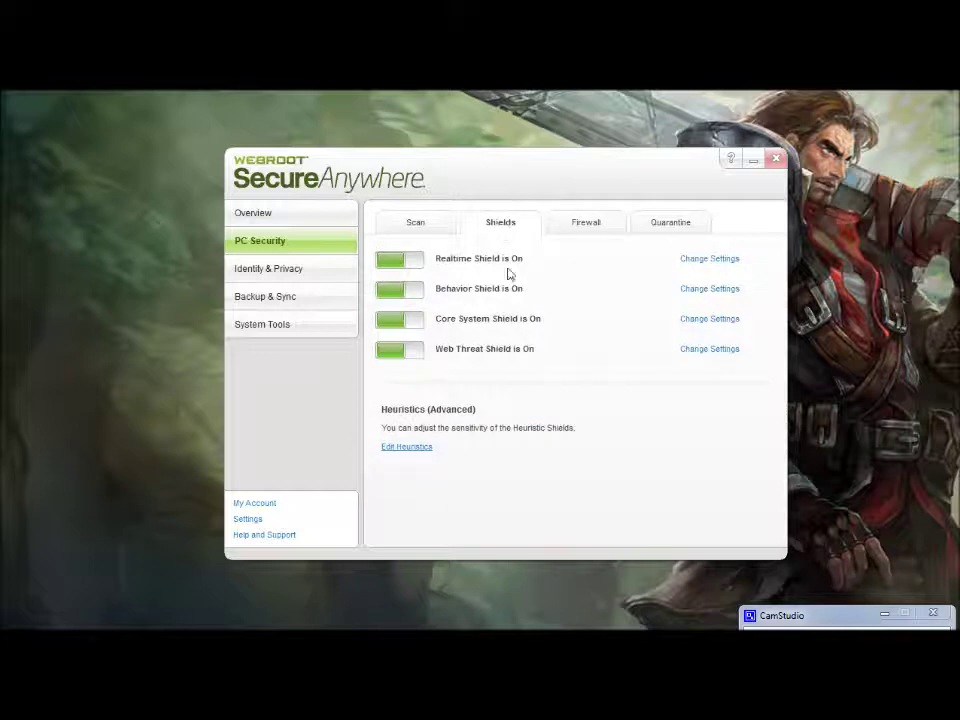
click(586, 222)
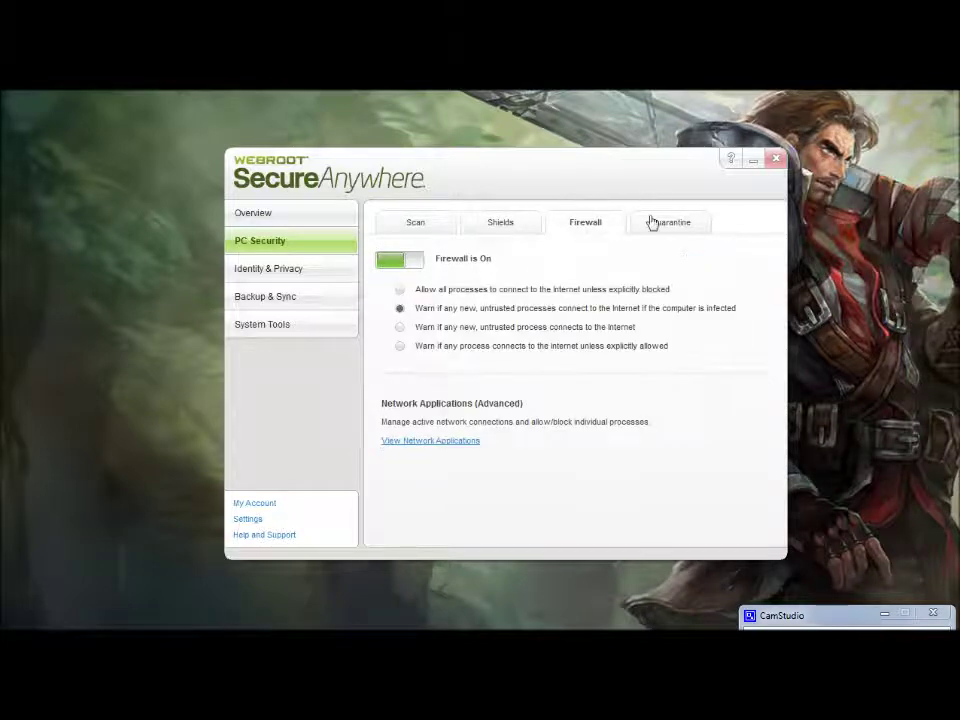
click(648, 222)
click(427, 225)
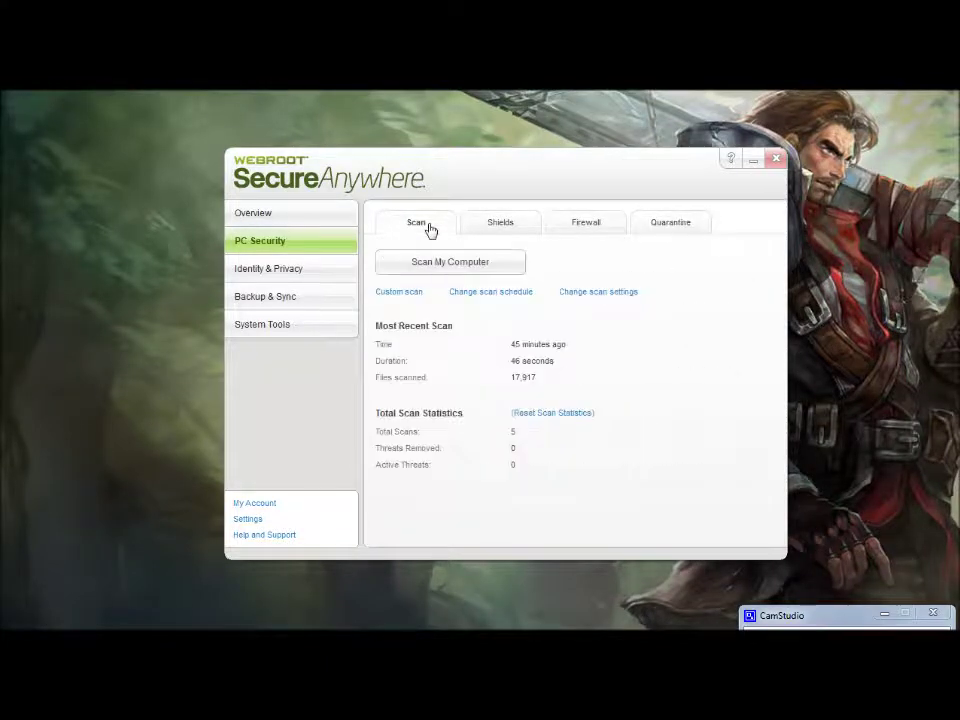
Examine the Identity & Privacy, Backup & Sync and System Tools sections.
click(302, 274)
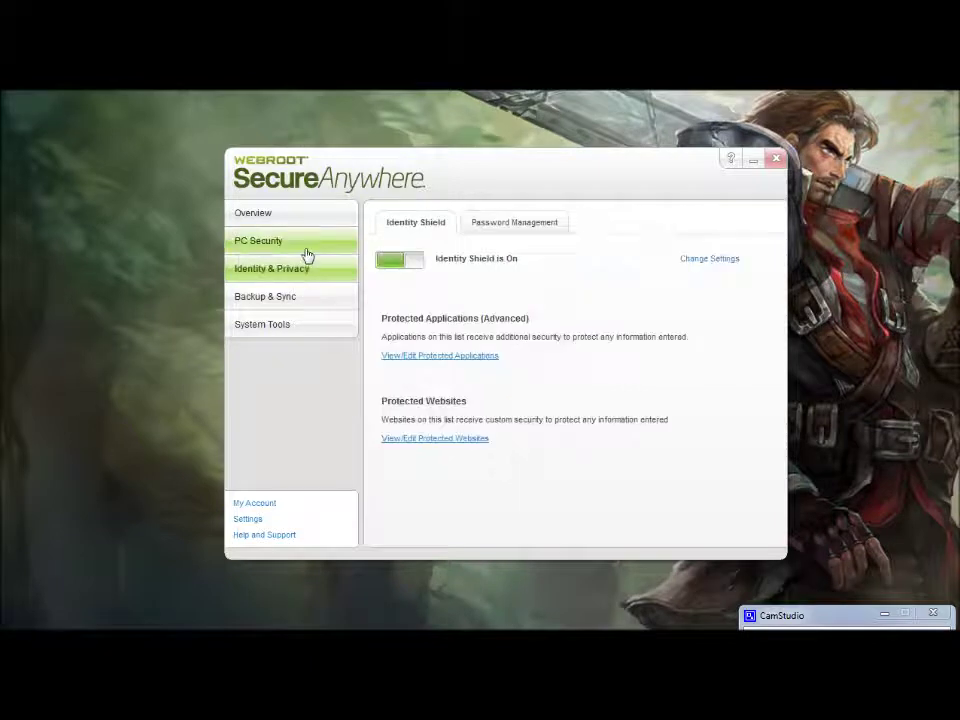
click(253, 306)
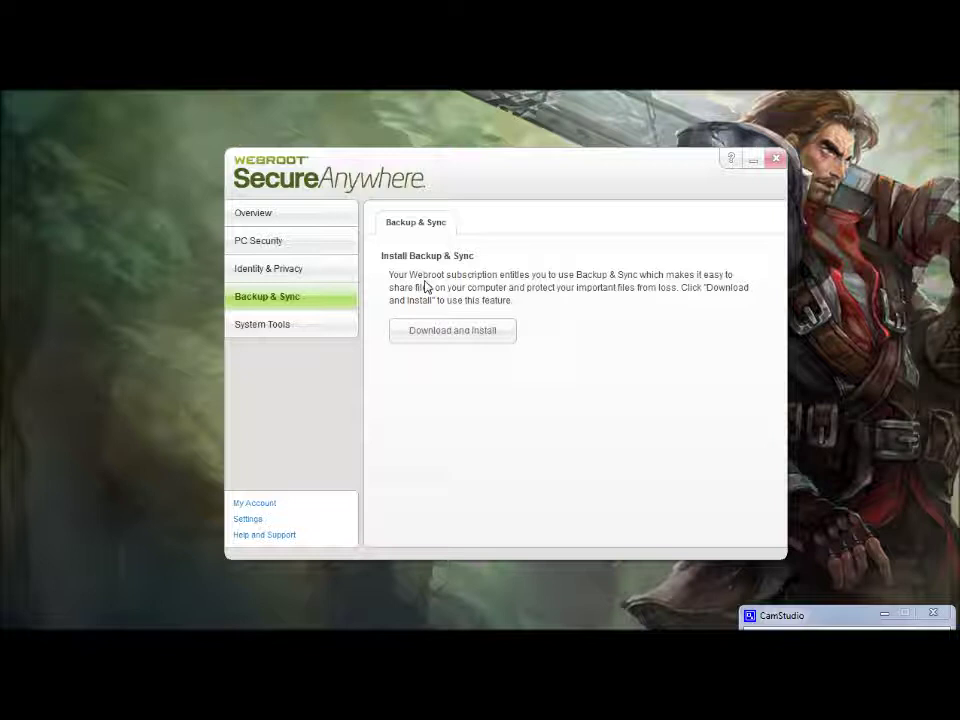
click(283, 326)
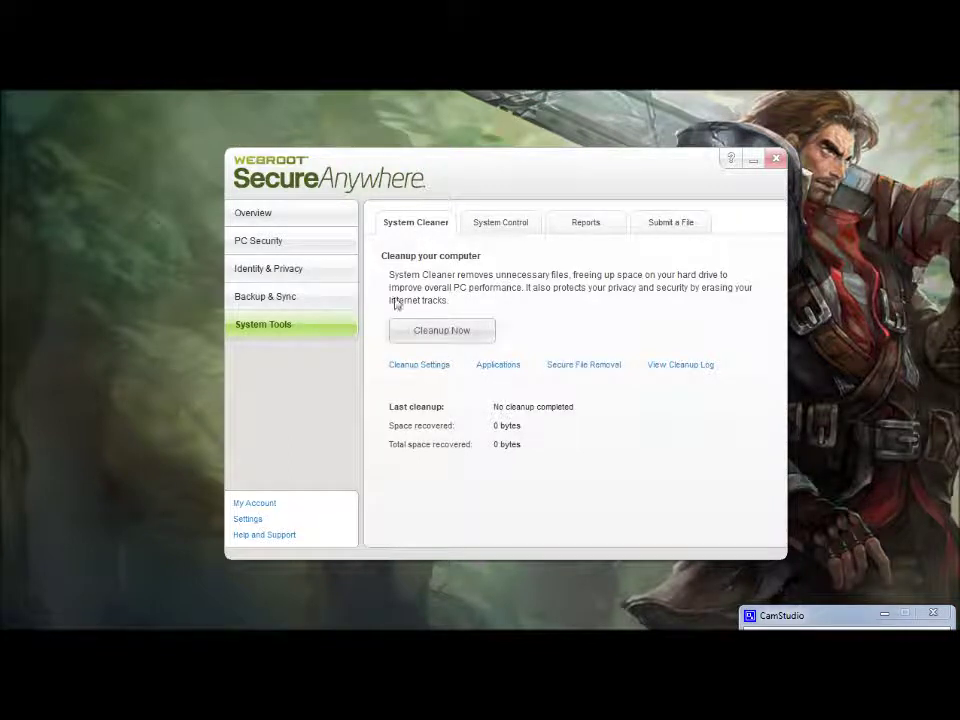
click(299, 229)
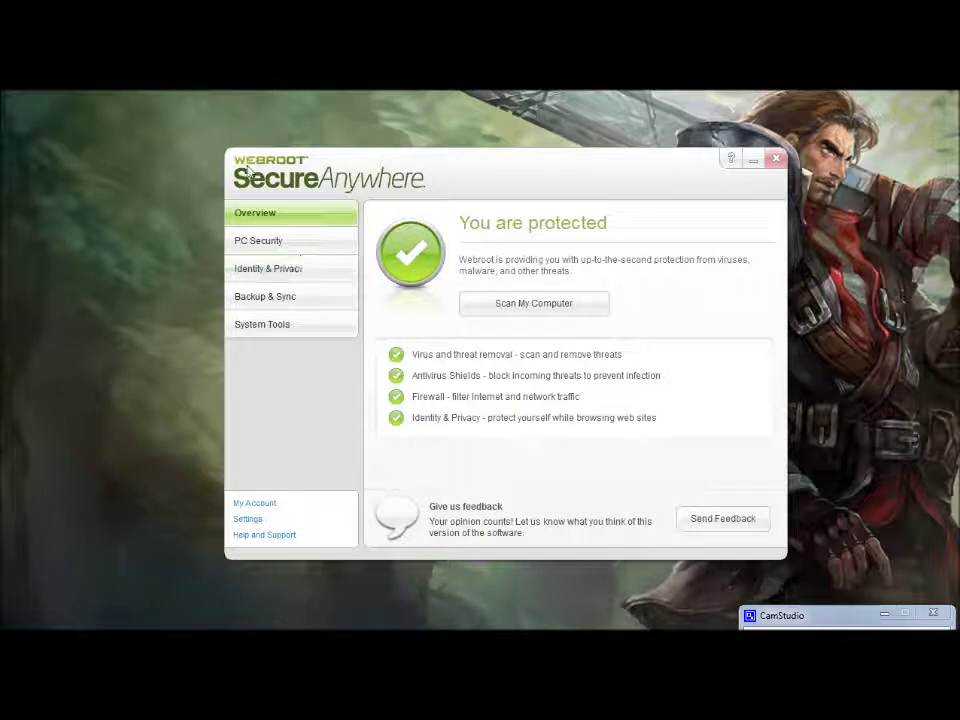
click(271, 241)
click(293, 272)
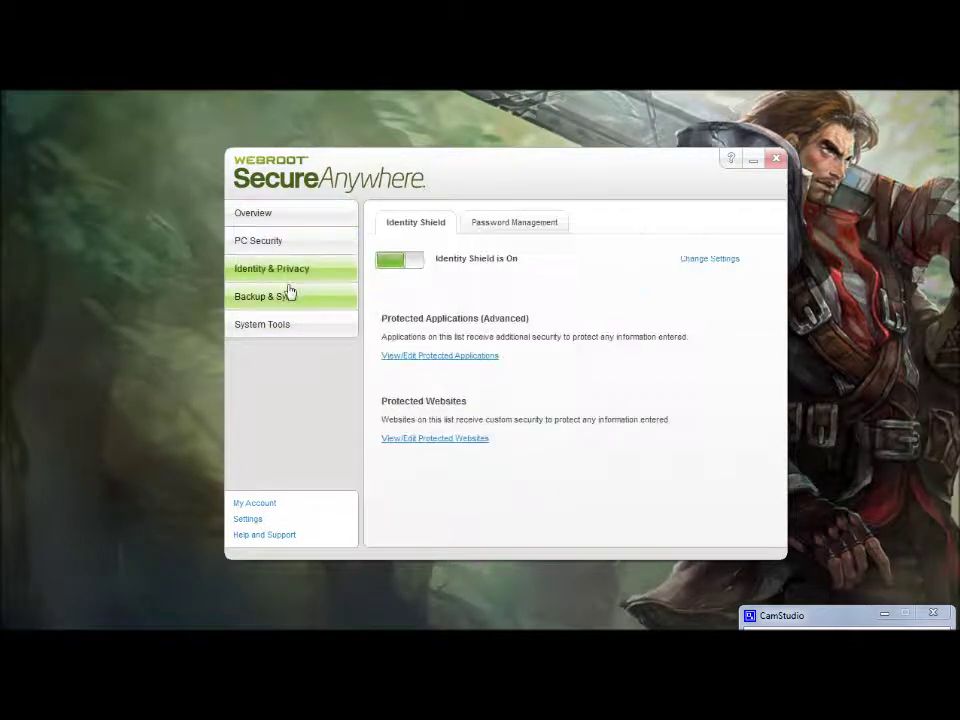
click(287, 294)
click(260, 330)
click(274, 298)
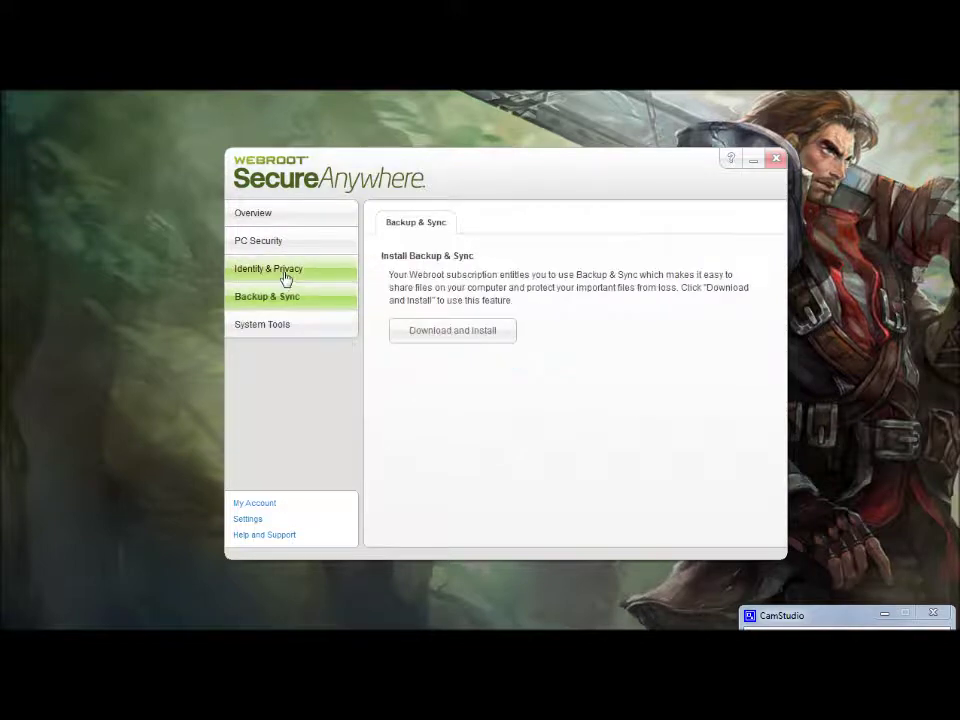
click(284, 270)
click(264, 214)
click(274, 246)
click(266, 270)
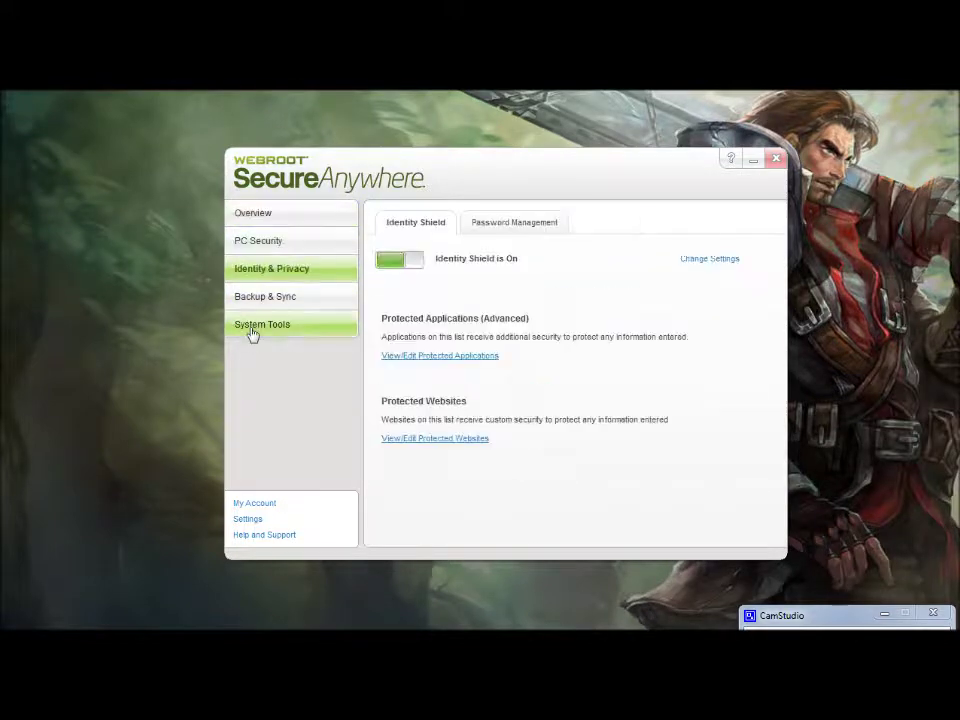
click(255, 328)
click(272, 295)
click(266, 242)
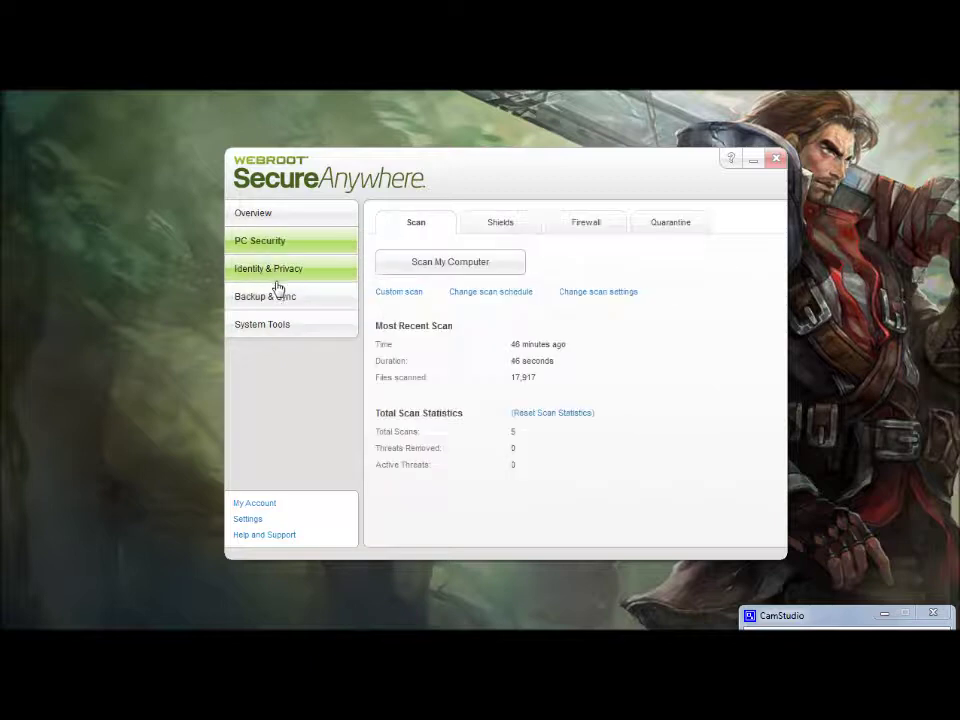
click(274, 270)
click(264, 214)
click(267, 240)
click(265, 296)
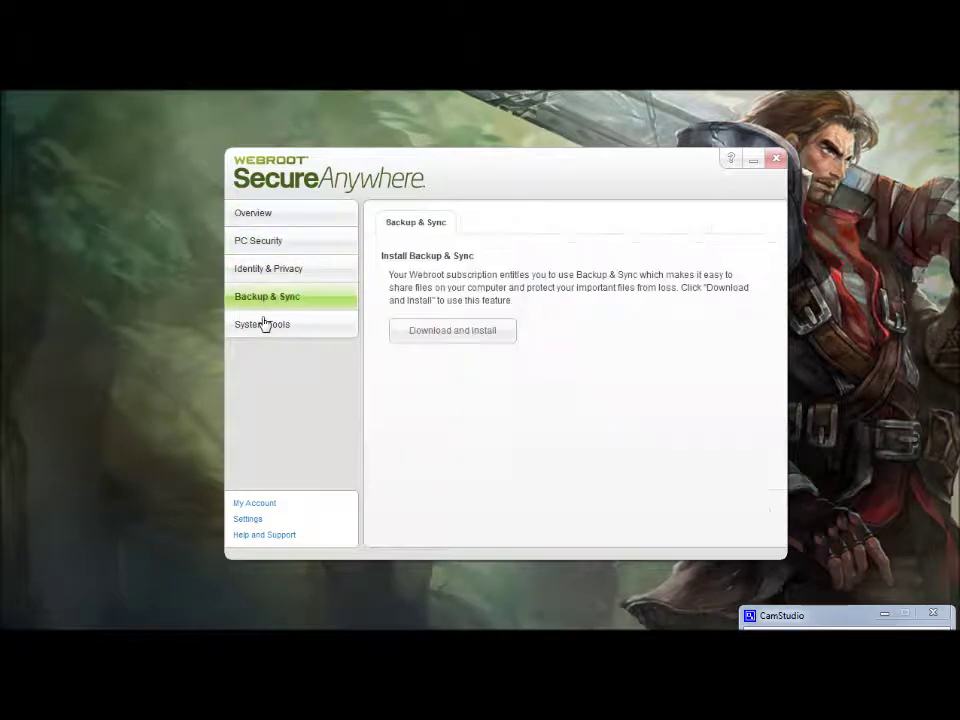
click(262, 324)
click(262, 297)
click(261, 277)
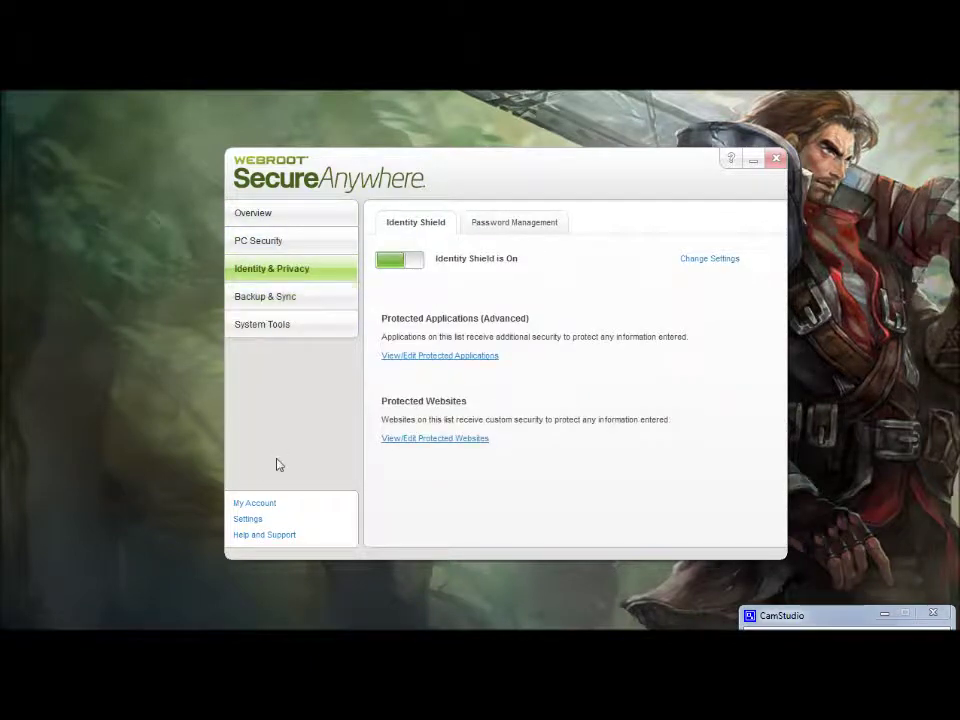
View the basic configuration and scan schedule settings, then close the settings without changing anything.
click(248, 518)
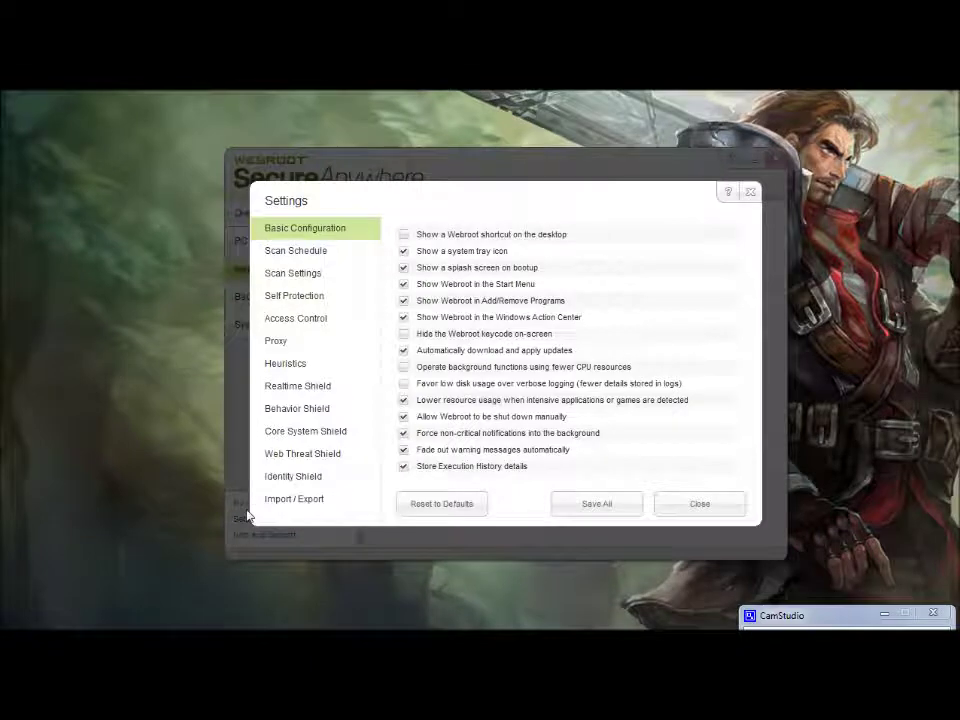
click(325, 254)
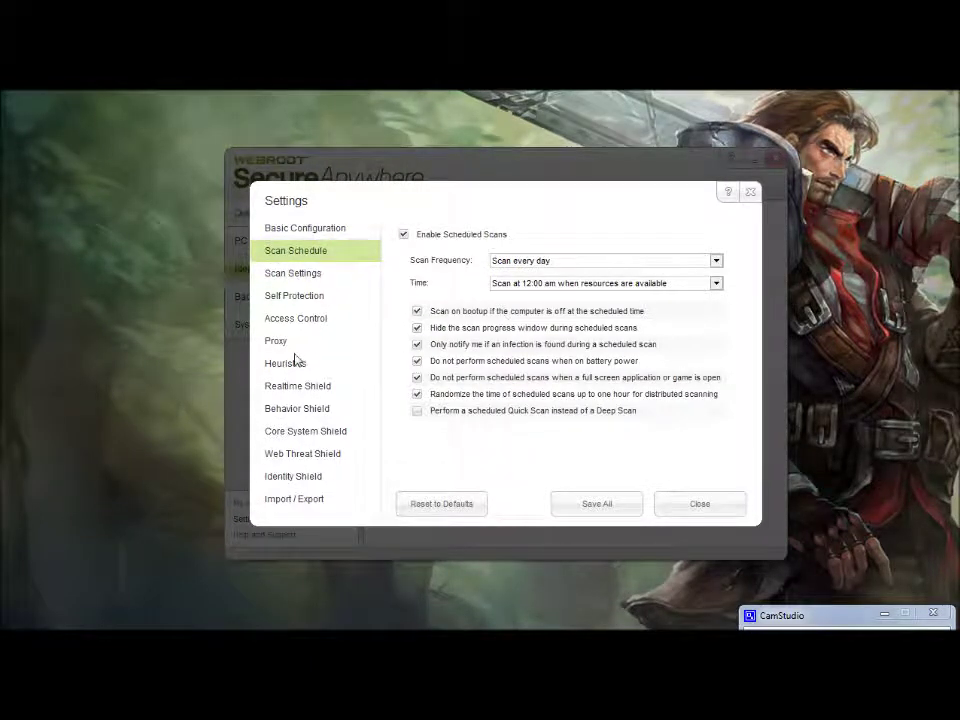
click(729, 514)
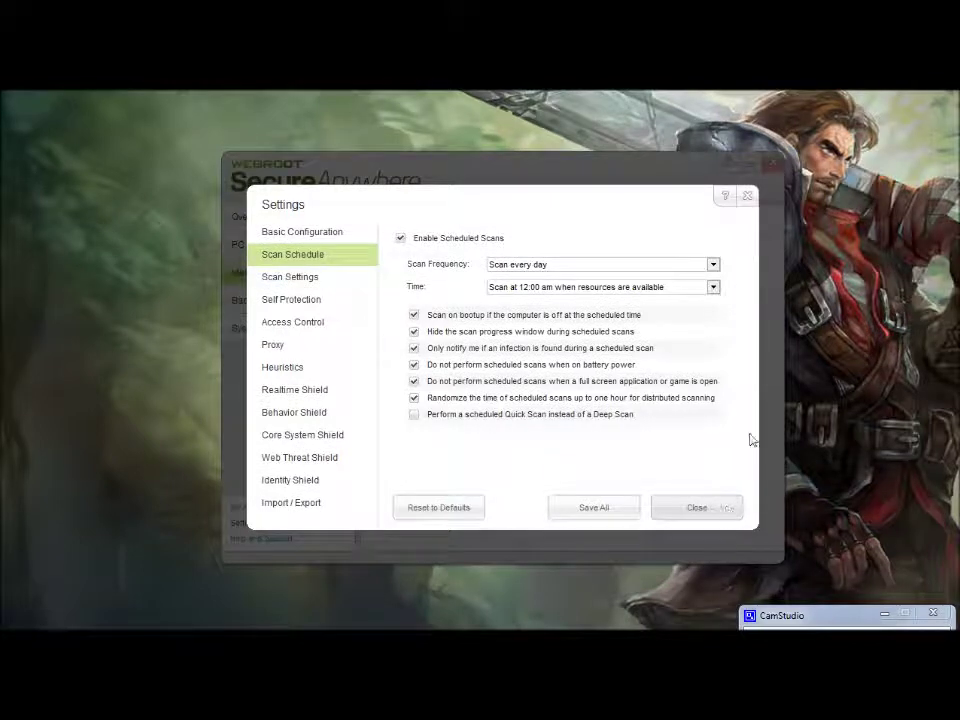
click(747, 196)
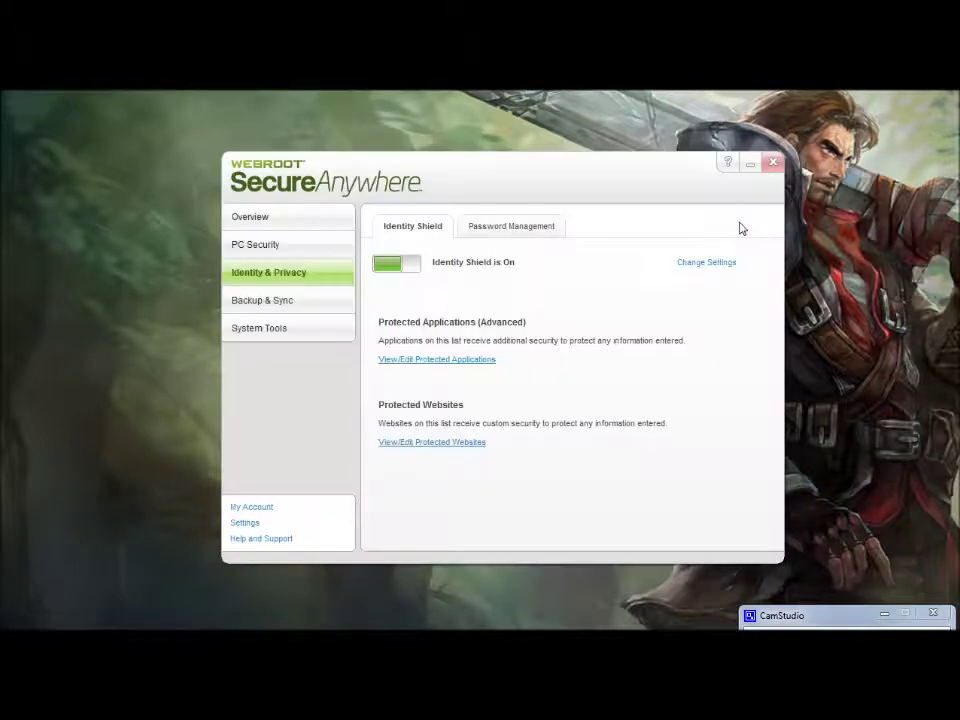
Review the protection overview and the statistics of the most recent and total scans.
click(276, 217)
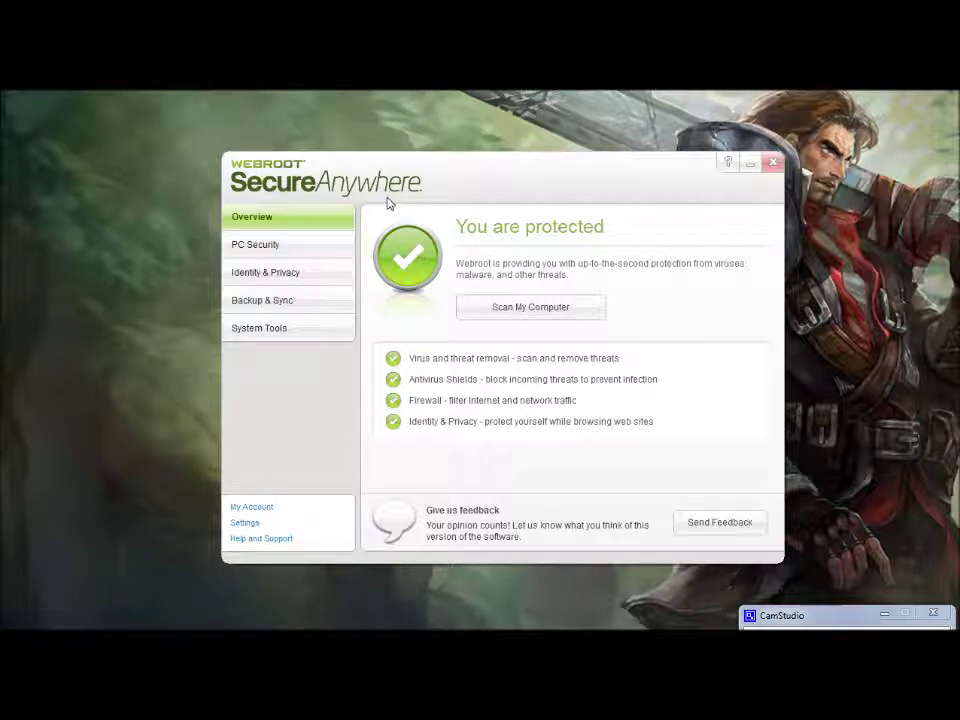
click(273, 249)
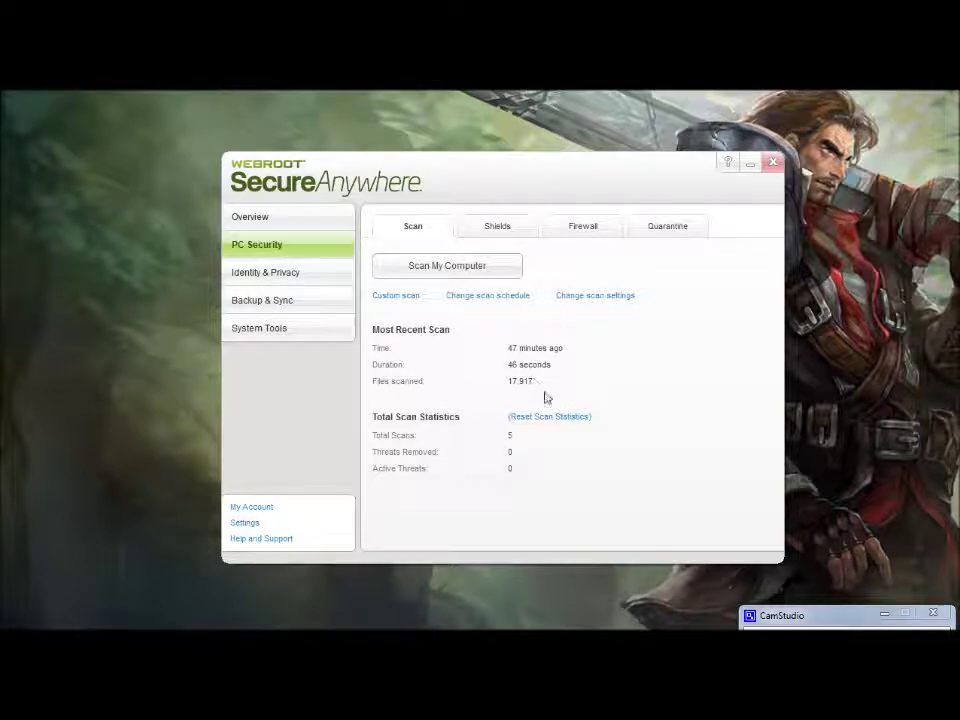
drag(508, 370, 526, 369)
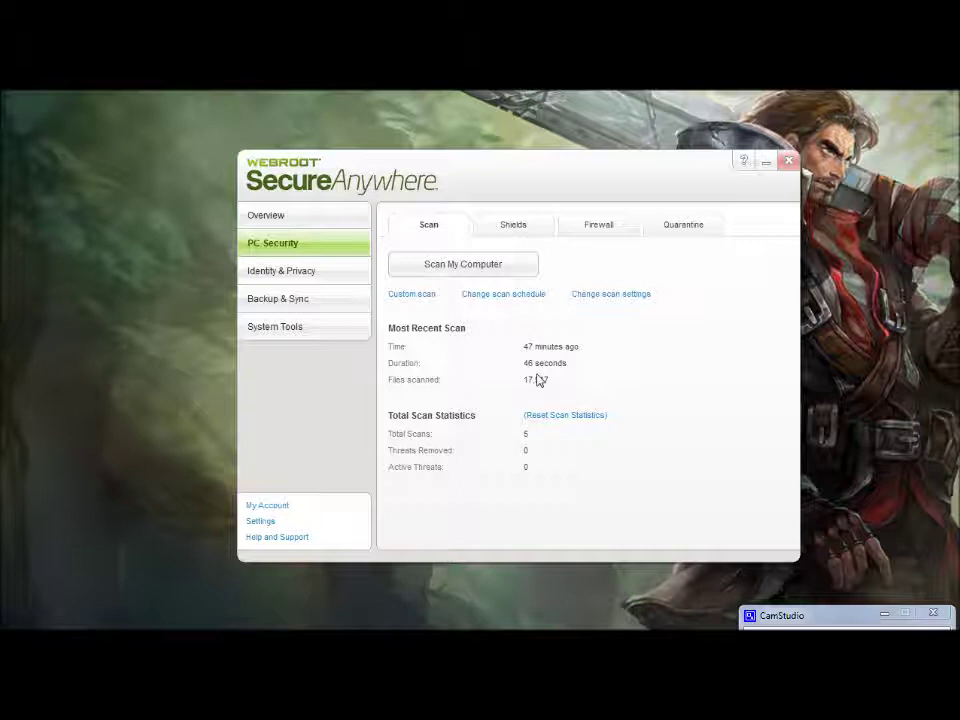
Check the status of the PC security shields and the Identity Shield, and return to PC Security.
click(530, 226)
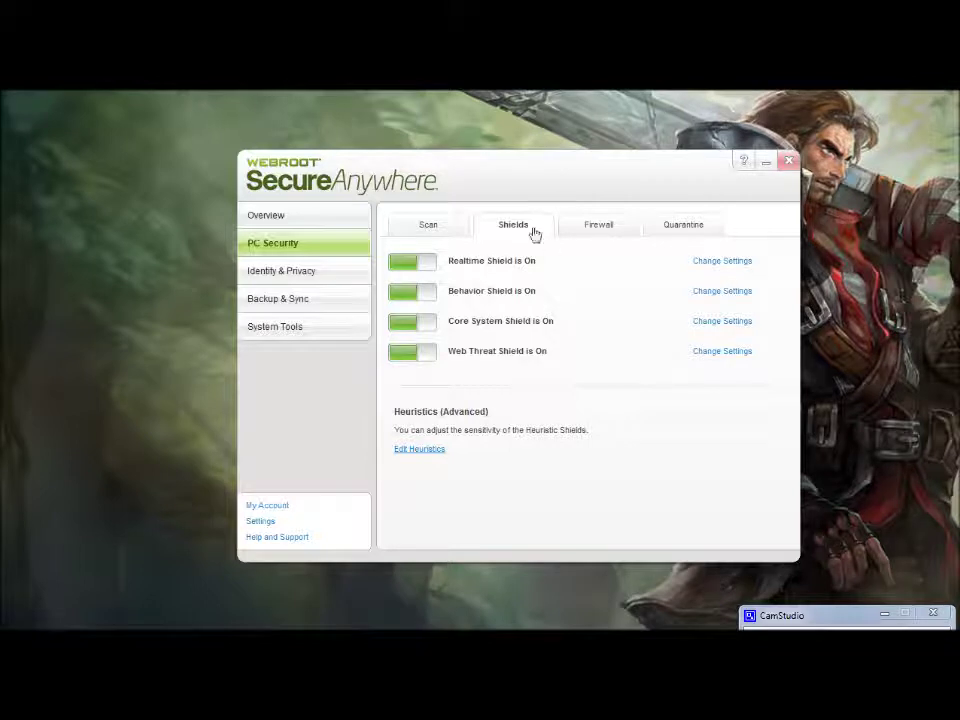
click(311, 282)
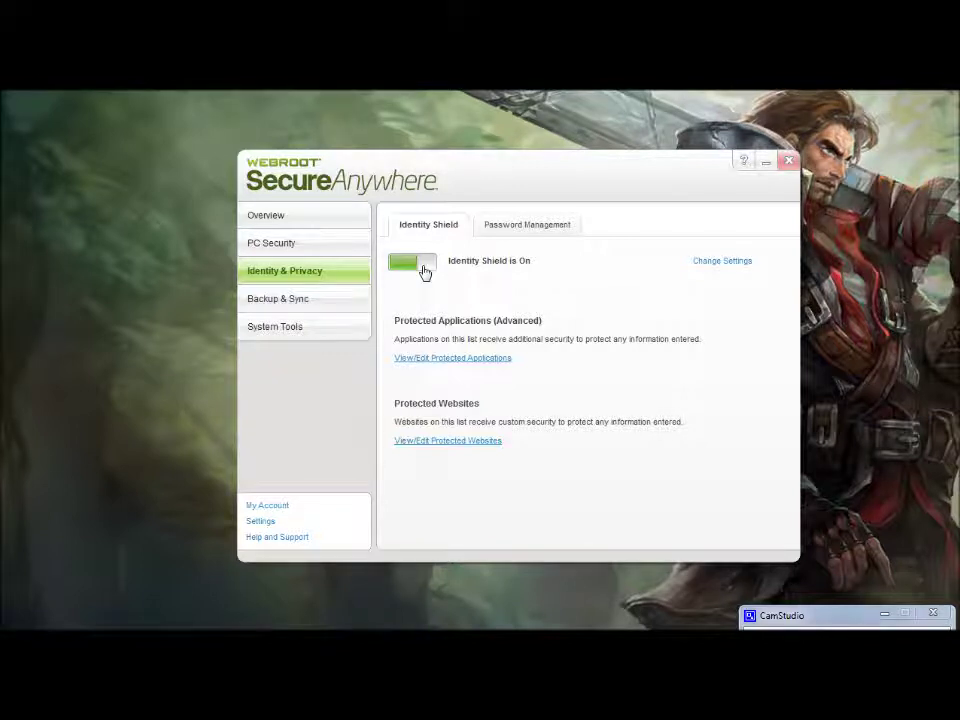
click(284, 243)
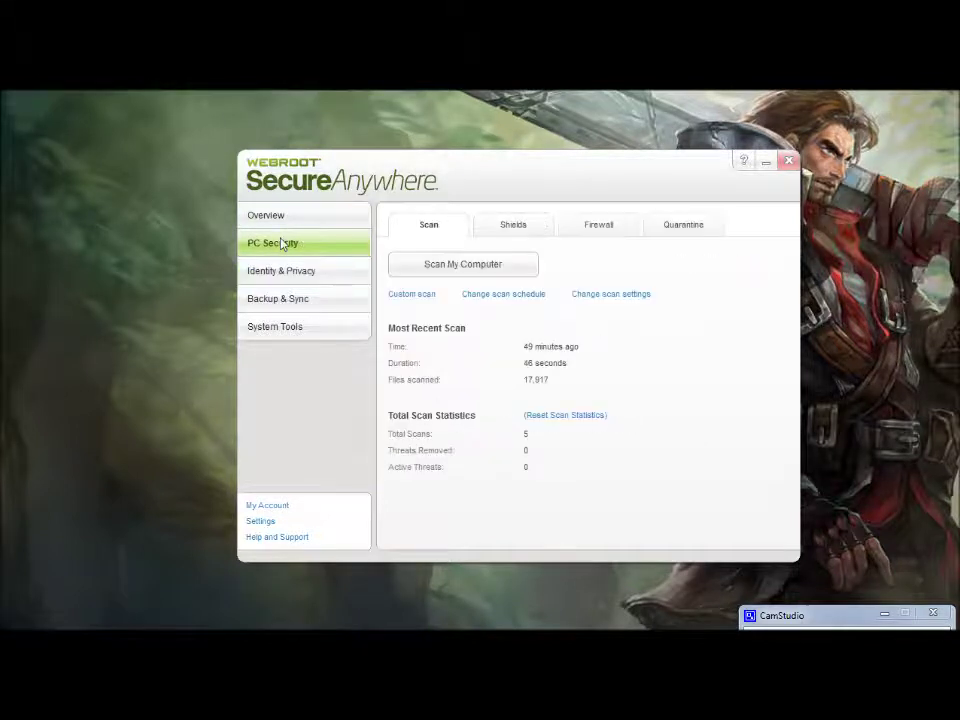
Examine the firewall options and look through the network applications' processes and connections, closing the list when done.
click(590, 228)
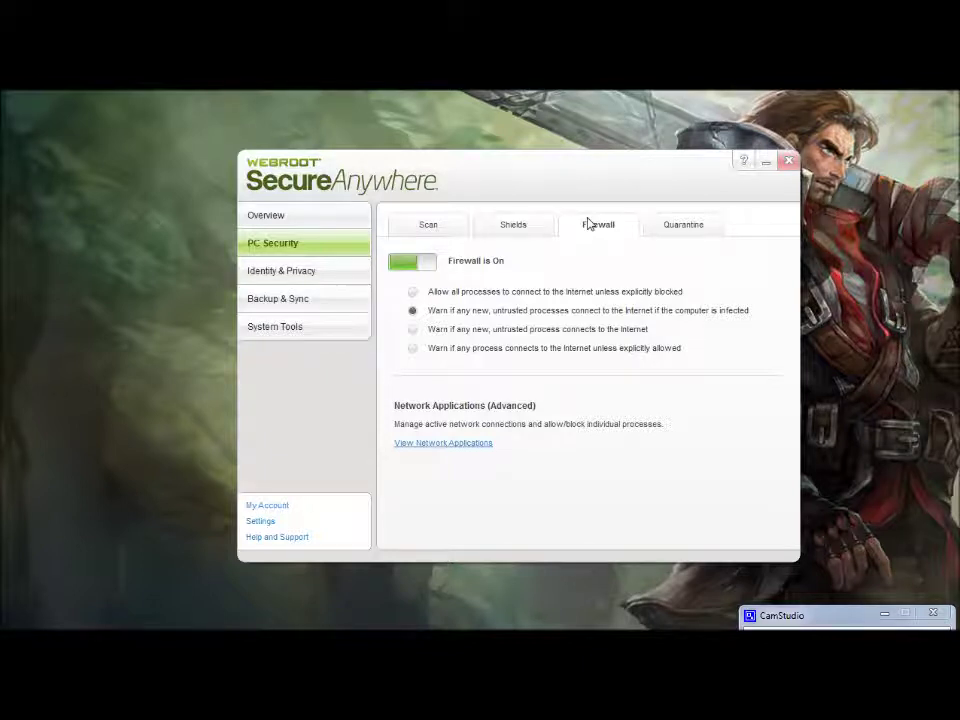
click(436, 443)
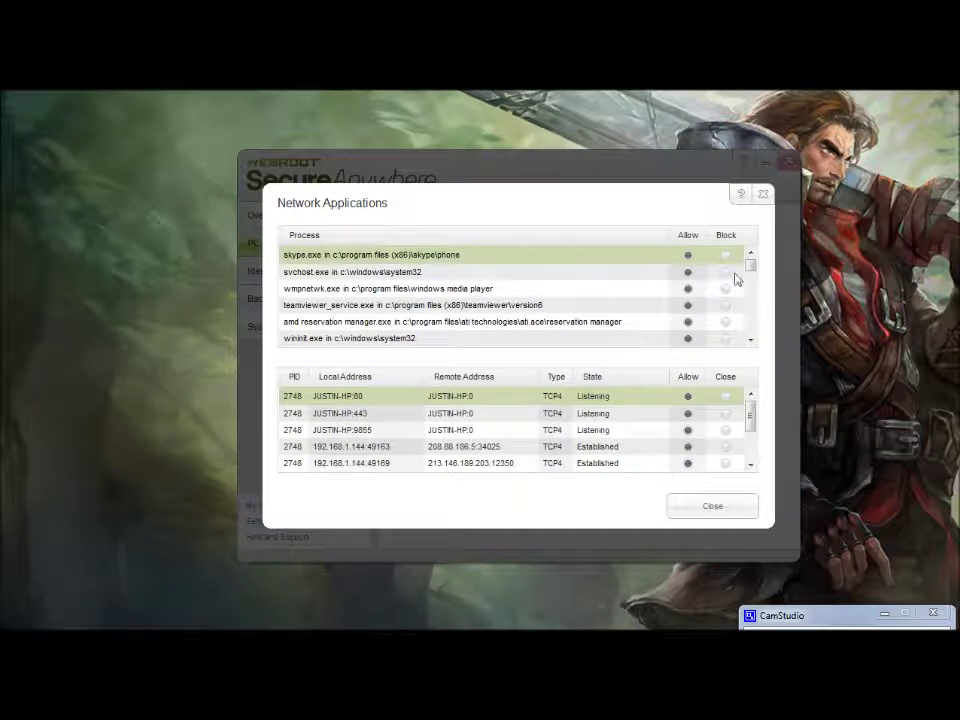
drag(745, 272, 770, 210)
drag(750, 418, 724, 253)
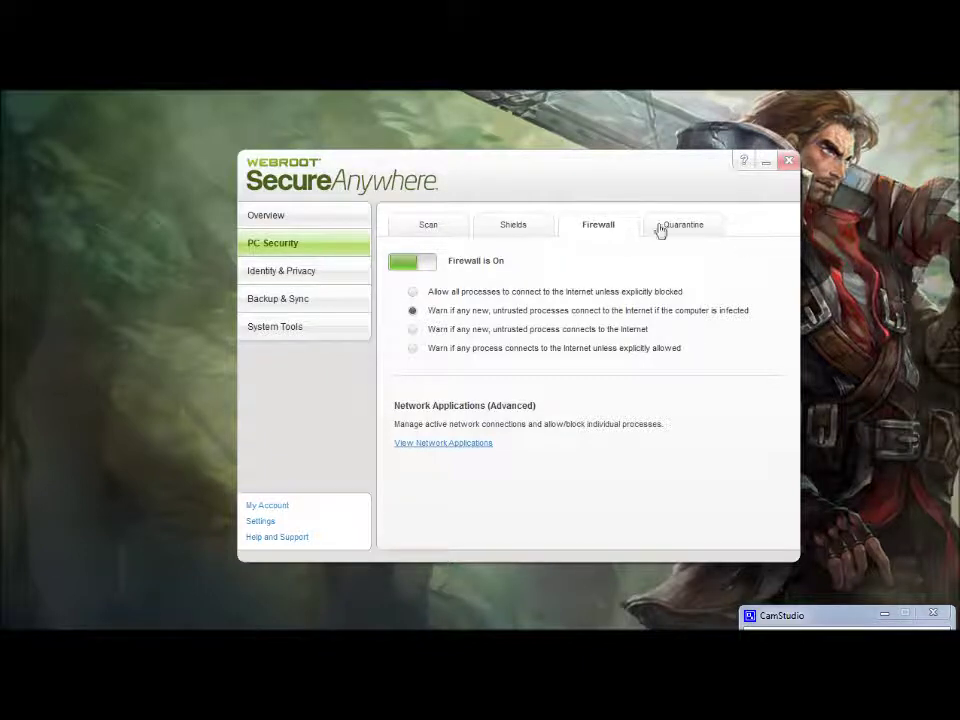
click(471, 443)
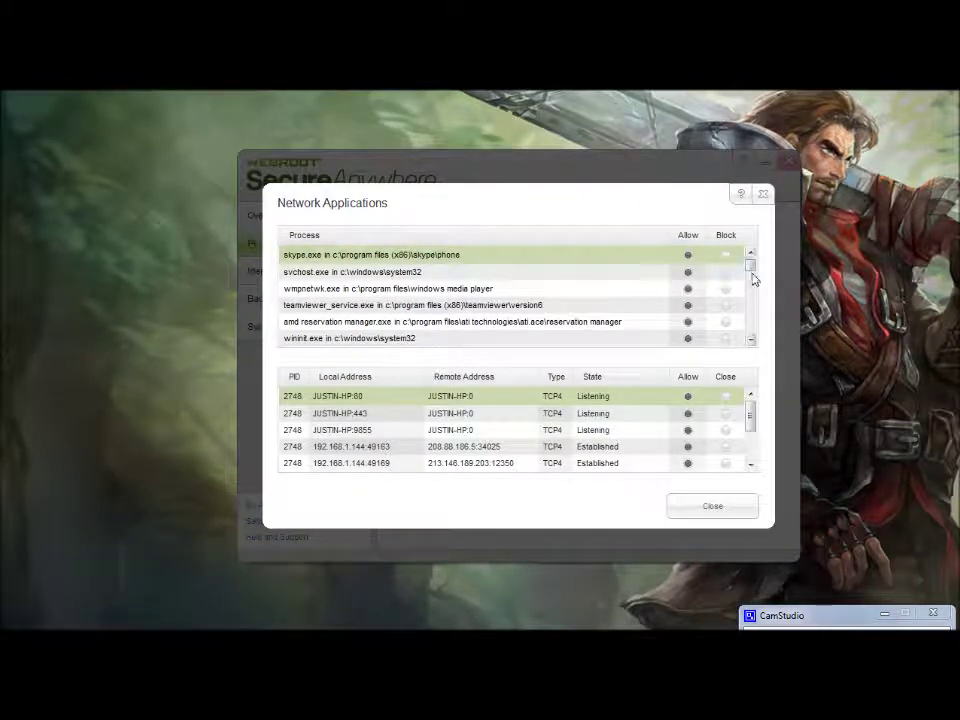
drag(752, 270, 758, 320)
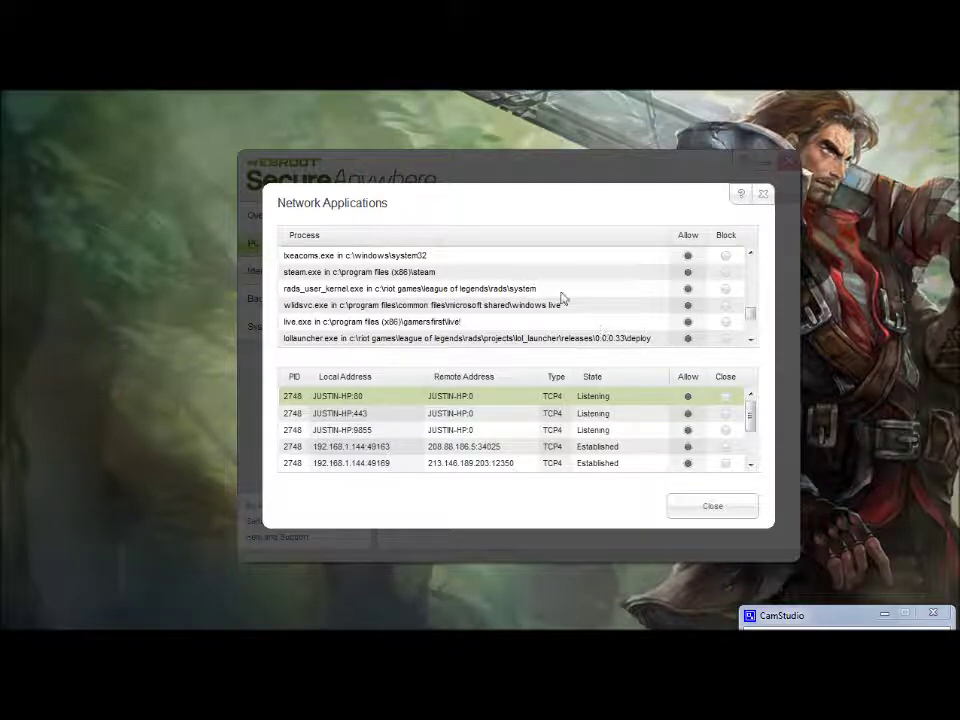
click(763, 195)
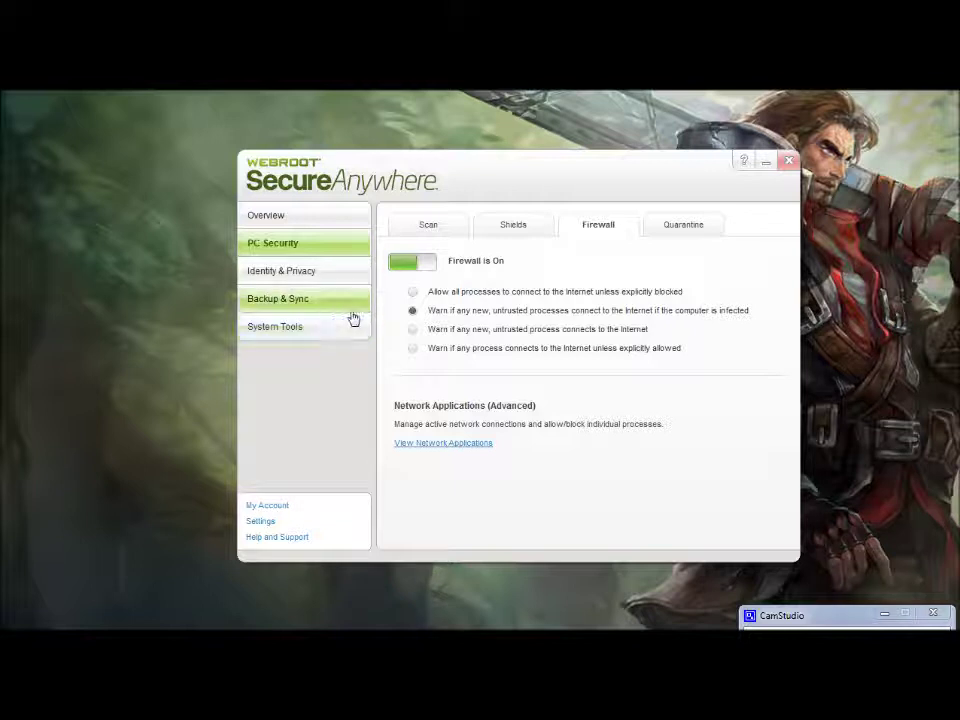
Review the quarantine options and view the available antimalware tools, closing the tools without running any.
click(687, 224)
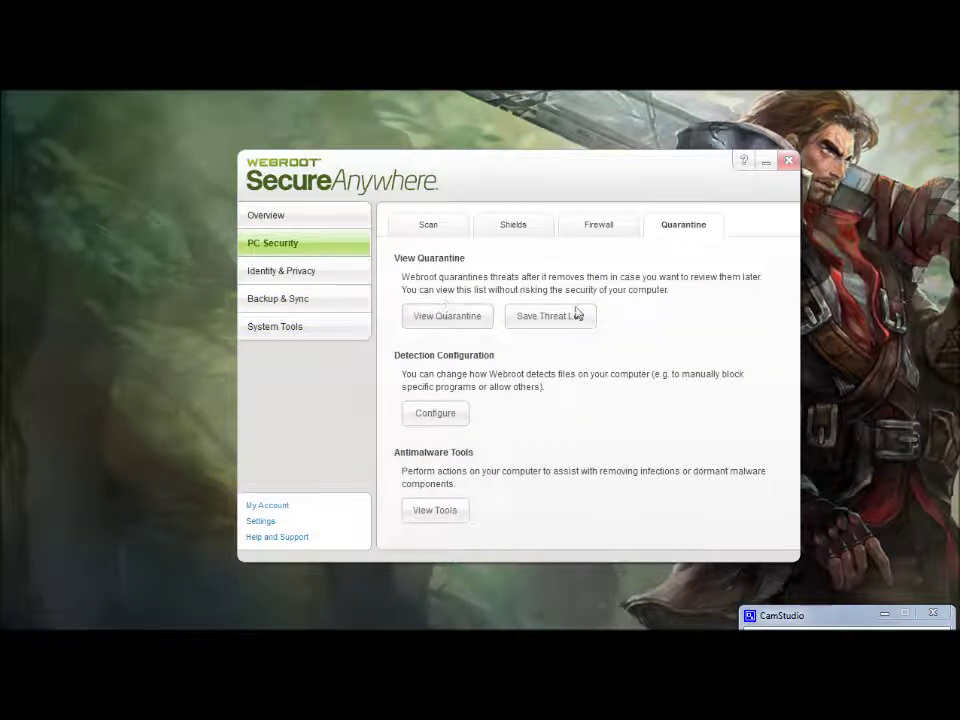
click(436, 510)
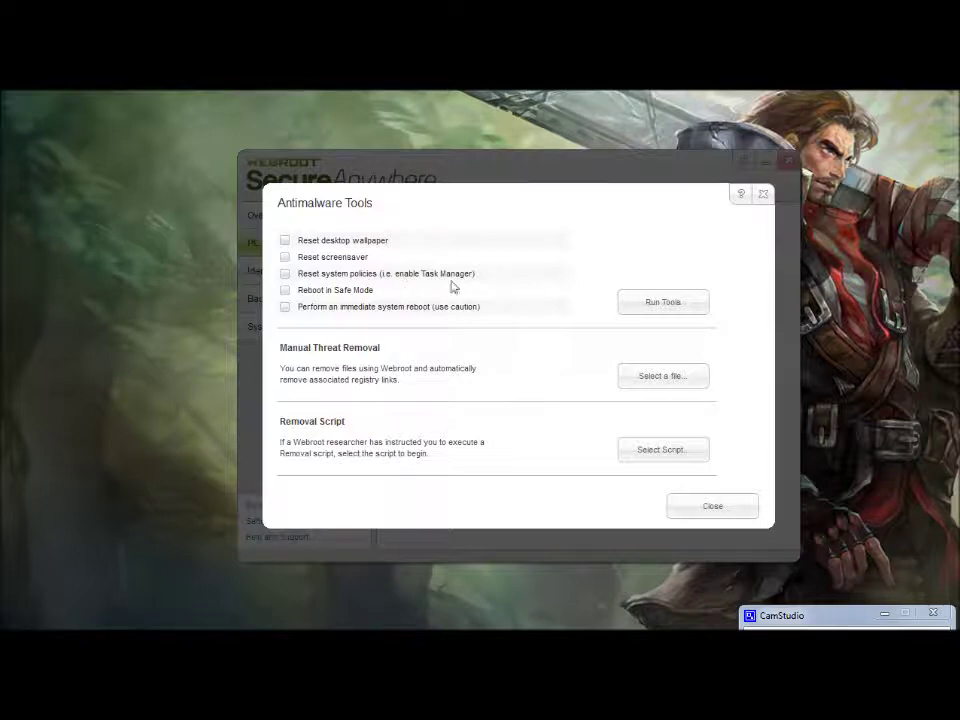
click(763, 194)
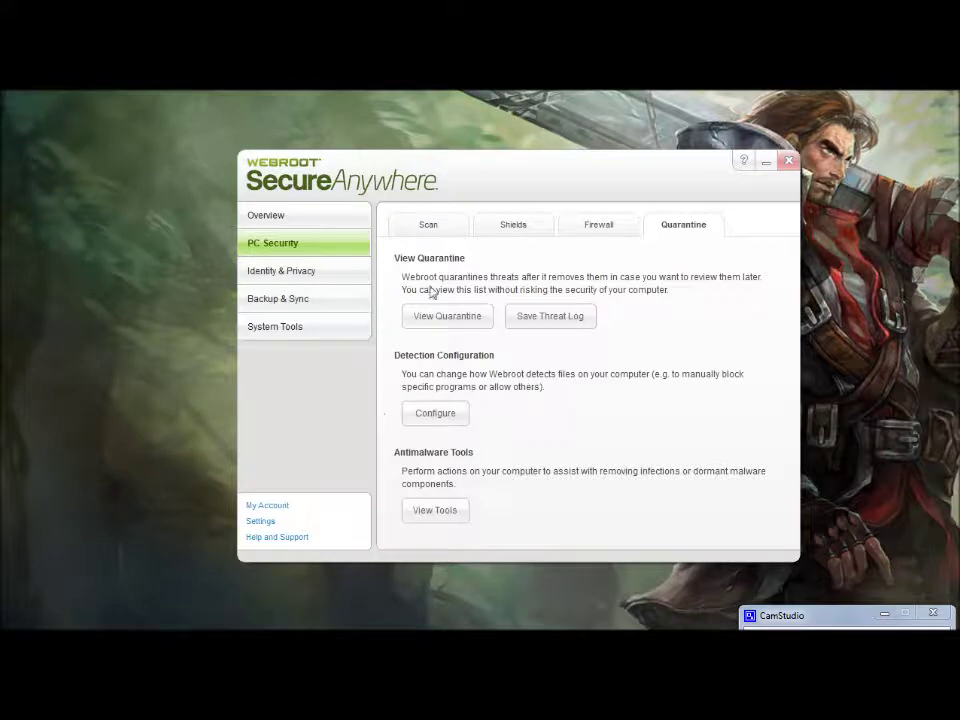
Return through the PC security pages to the protection overview and close the antivirus window.
click(589, 232)
click(510, 234)
click(411, 231)
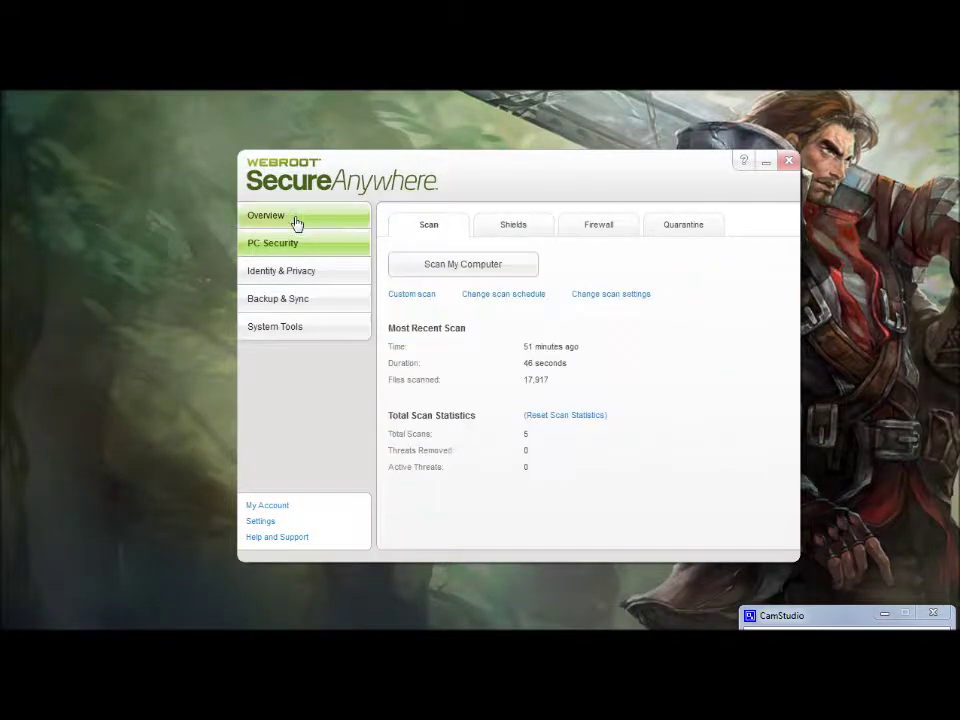
click(292, 217)
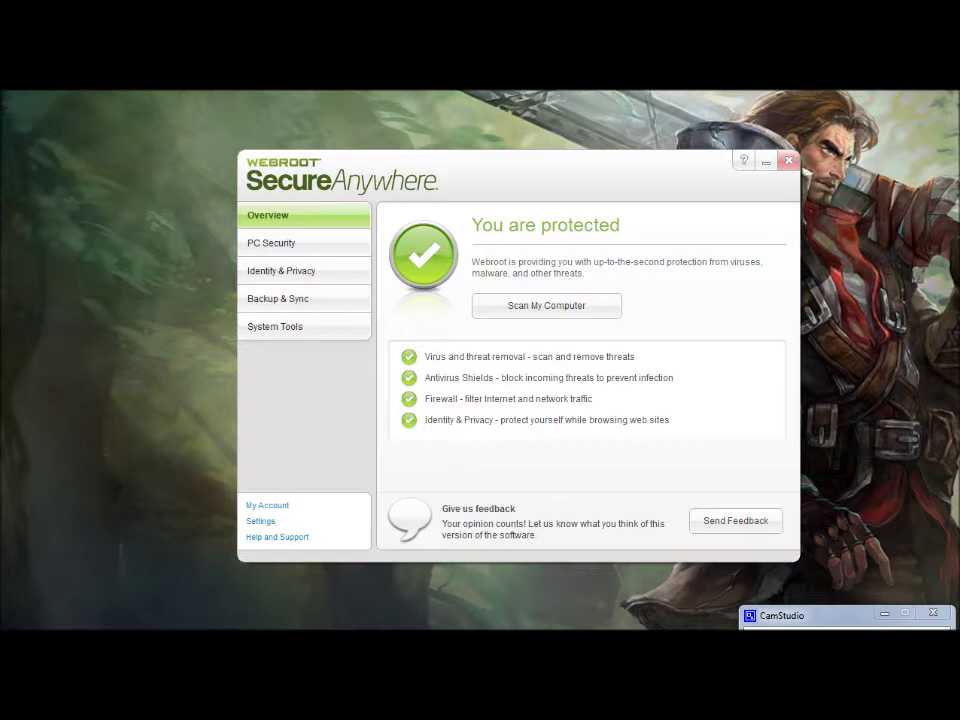
click(787, 166)
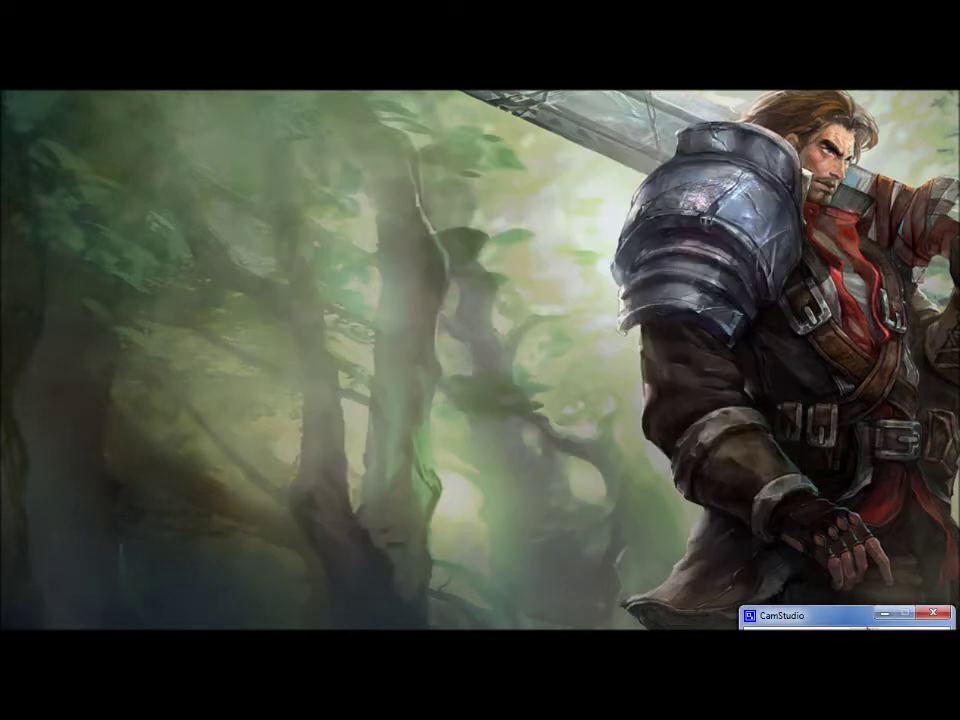